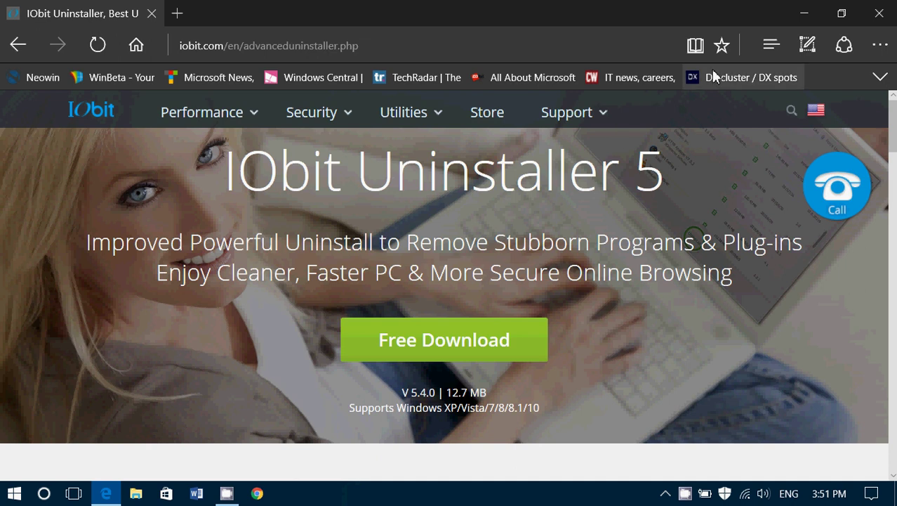
Minimize the Edge window showing the IObit Uninstaller 5 download page
click(805, 13)
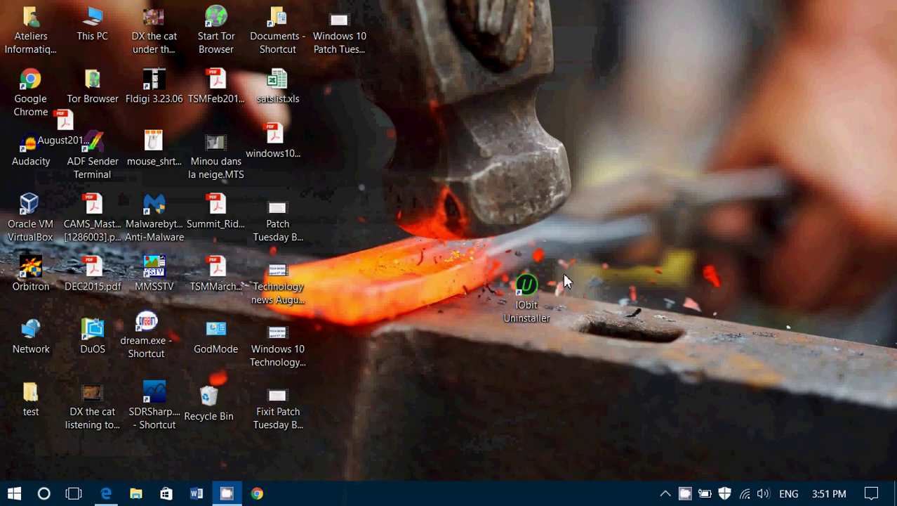
Launch IObit Uninstaller from its desktop shortcut, opening on all 44 installed programs
click(528, 292)
double_click(528, 291)
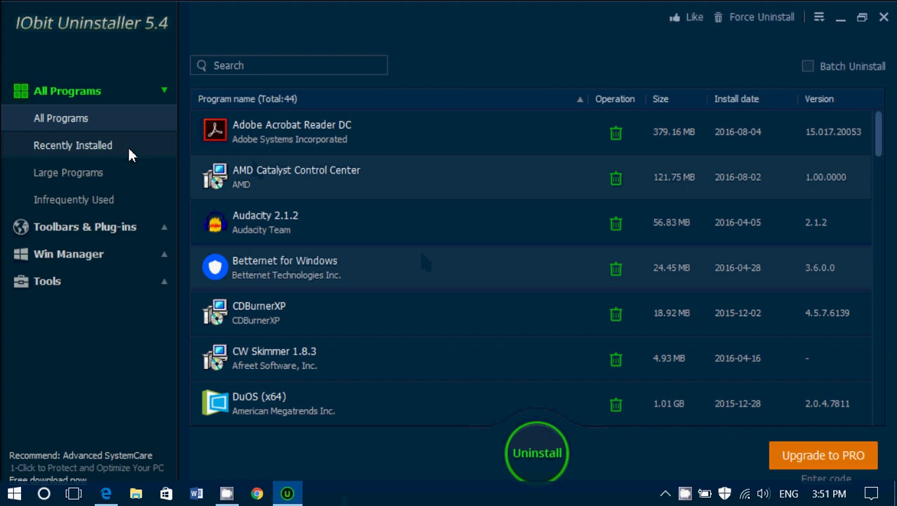
View the Recently Installed, Large Programs (14) and Infrequently Used (six) lists
click(85, 147)
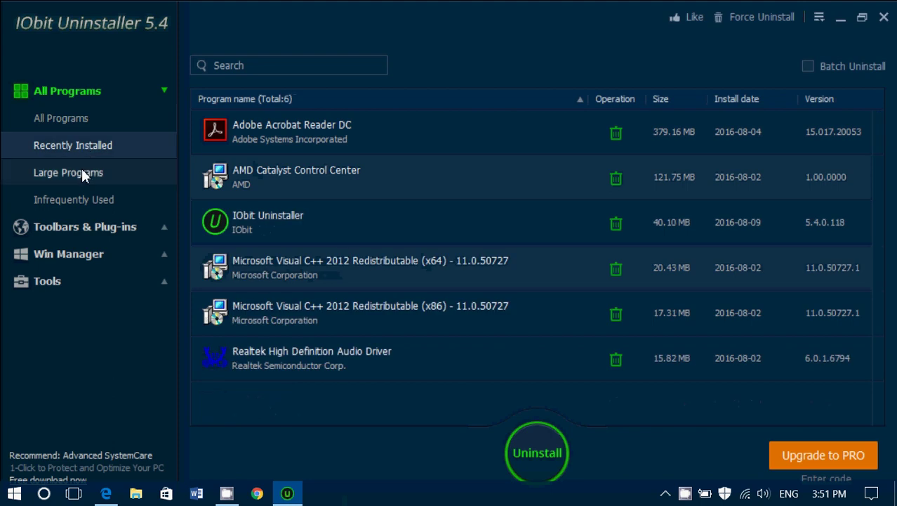
click(81, 180)
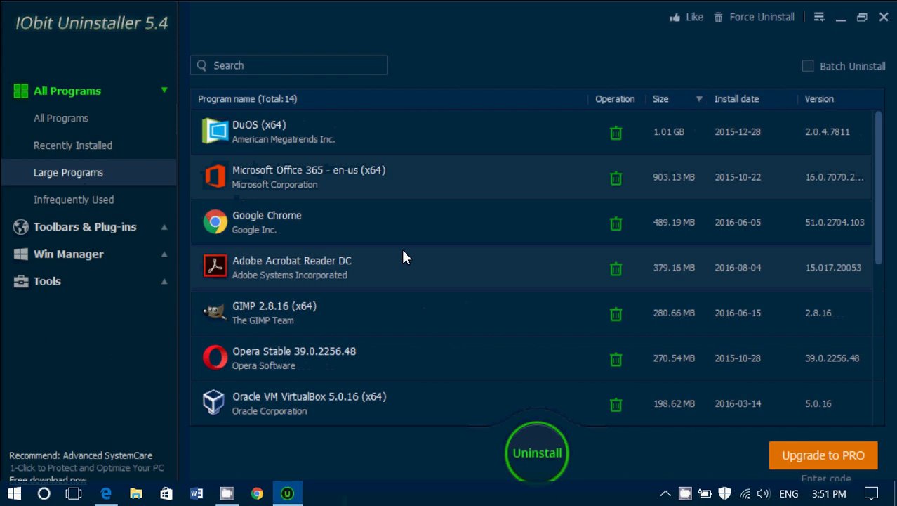
click(78, 200)
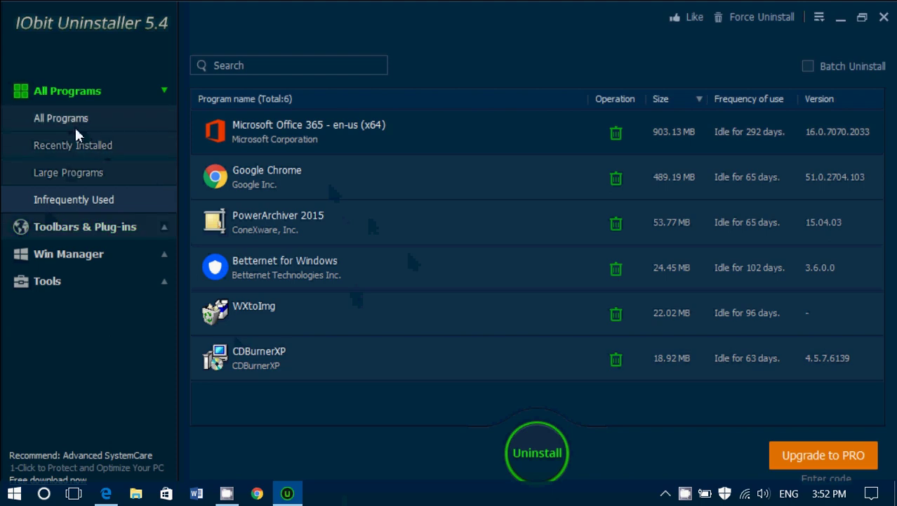
Show toolbars and plug-ins for Internet Explorer, Chrome and Firefox, ending on Opera's five
click(78, 226)
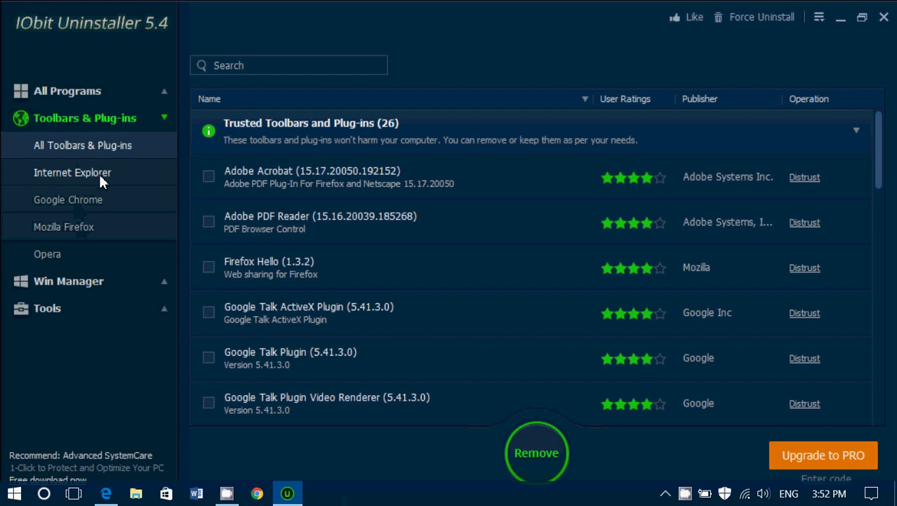
click(100, 175)
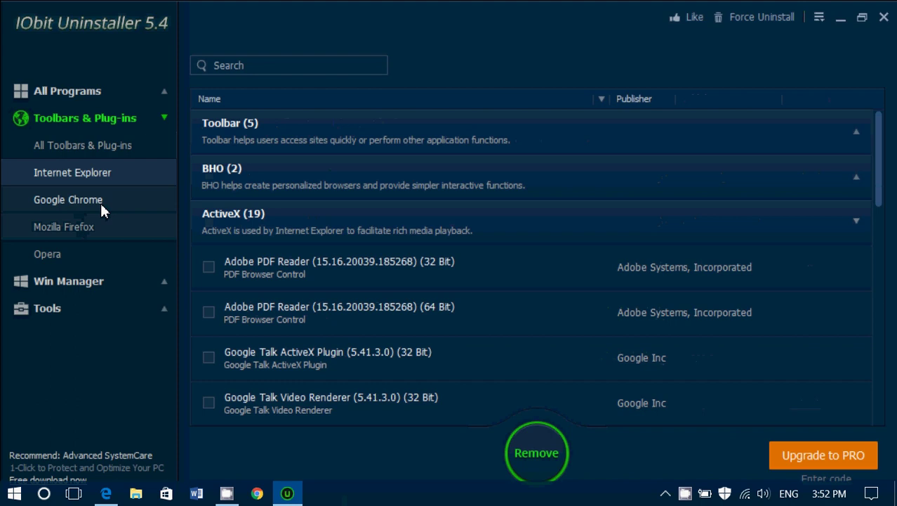
click(100, 203)
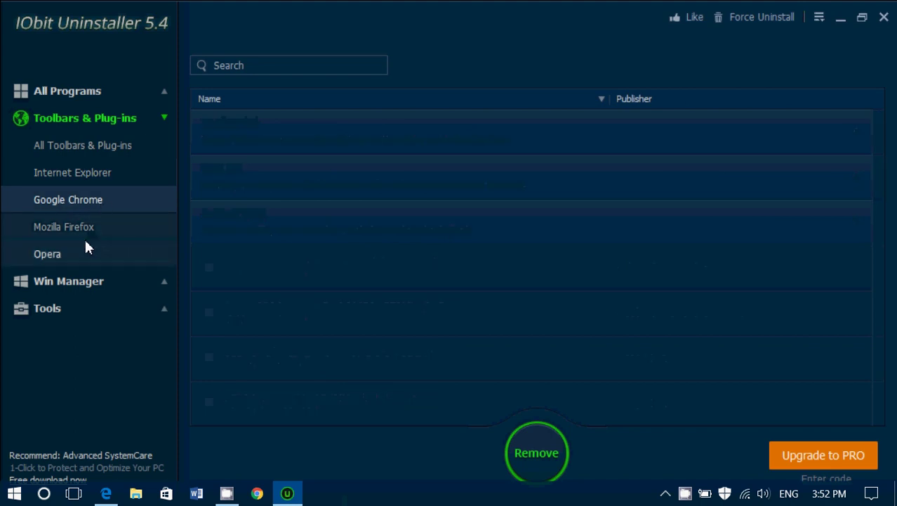
click(93, 229)
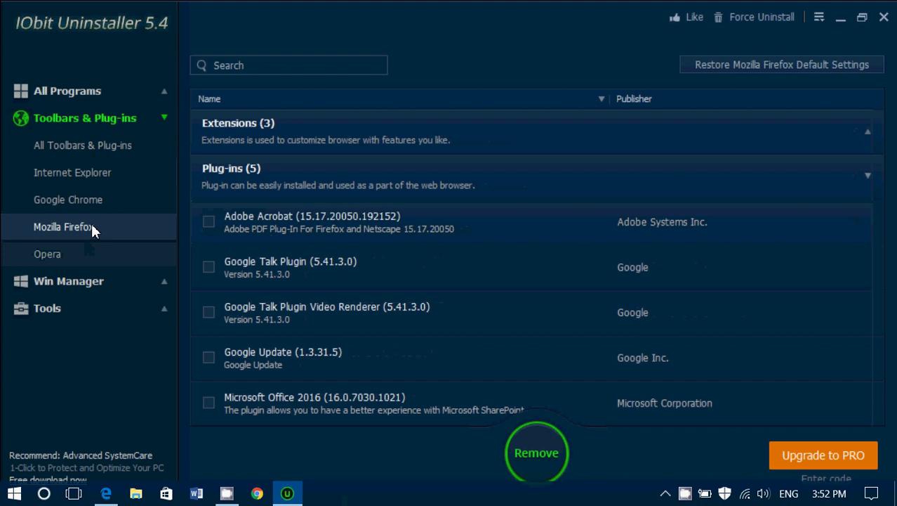
click(86, 250)
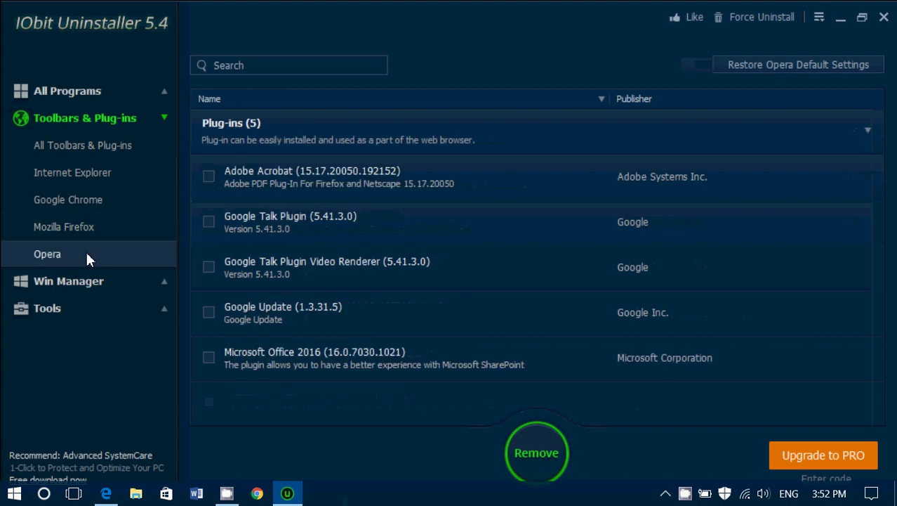
Browse the Win Manager list of 54 installed Windows apps
click(96, 279)
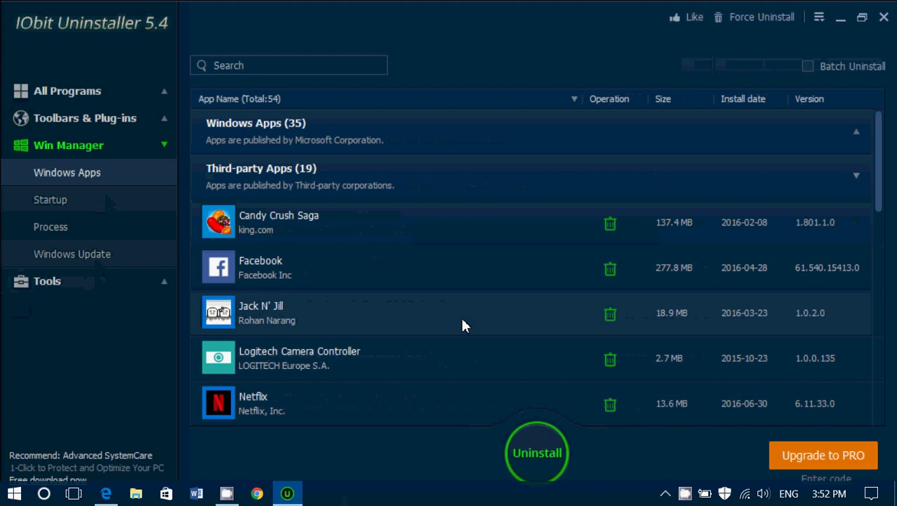
scroll(462, 323, down, 2)
scroll(462, 323, down, 6)
scroll(462, 323, up, 3)
scroll(462, 323, up, 5)
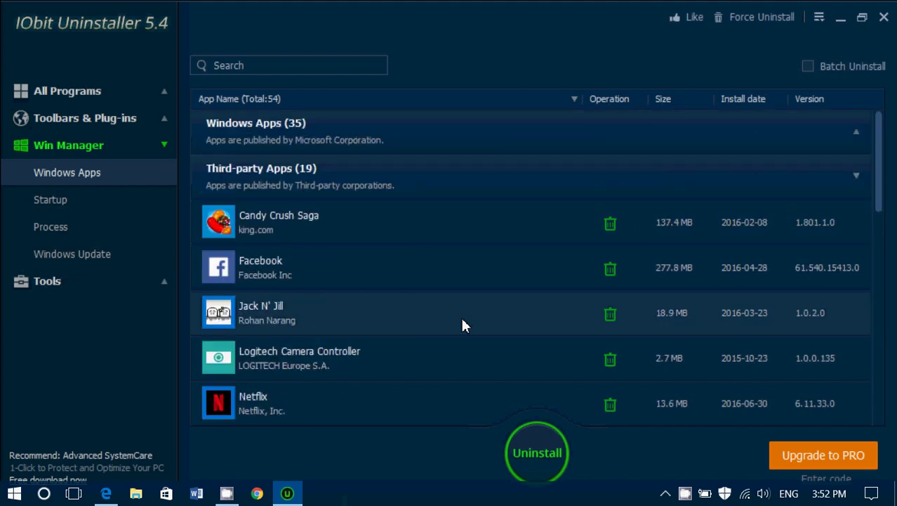
Show the seven programs that run at Windows startup
click(97, 205)
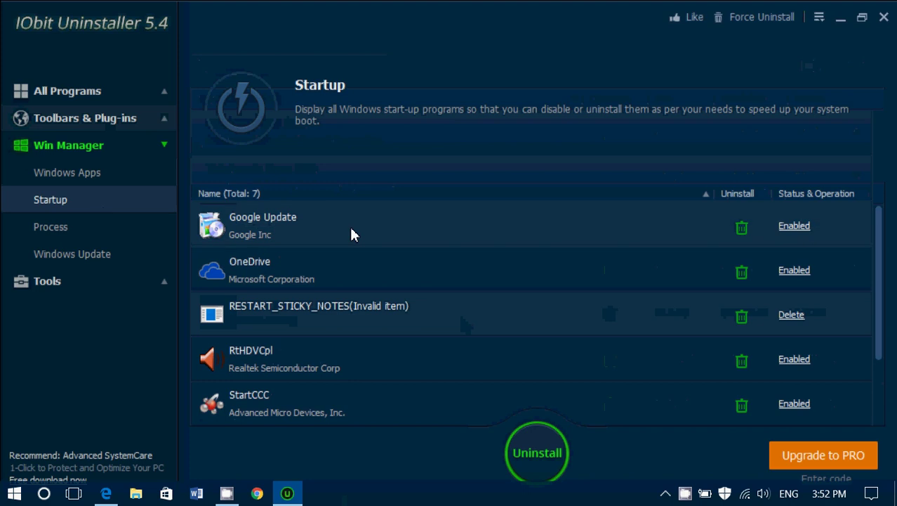
scroll(352, 235, down, 2)
scroll(352, 233, up, 2)
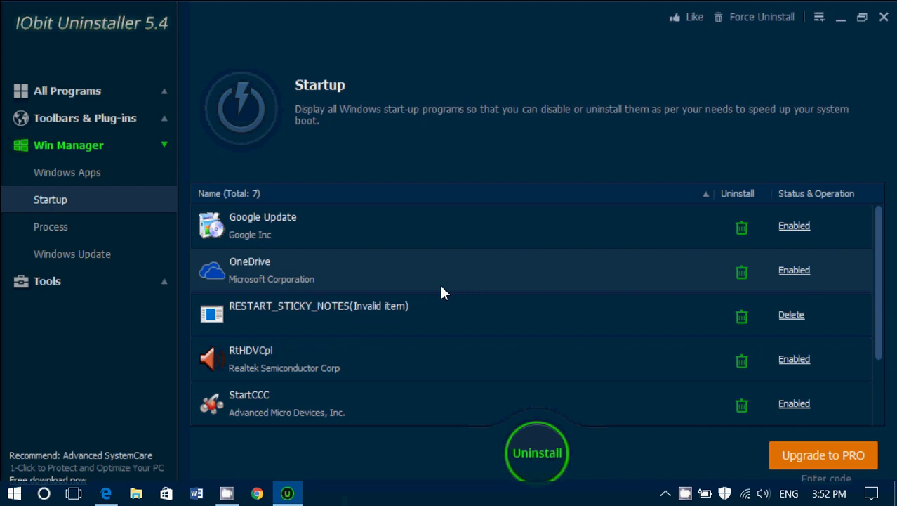
Check running processes and the three Windows updates, then open Cleanup Residual
click(71, 221)
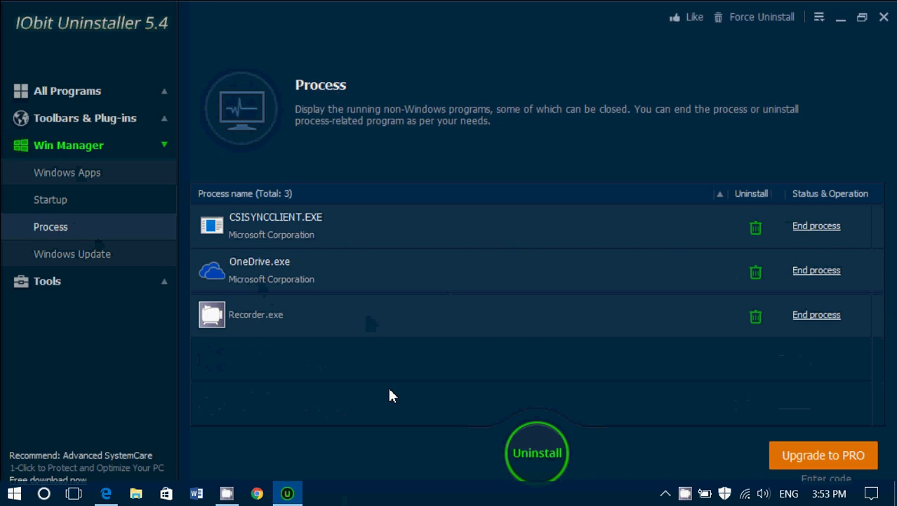
click(96, 255)
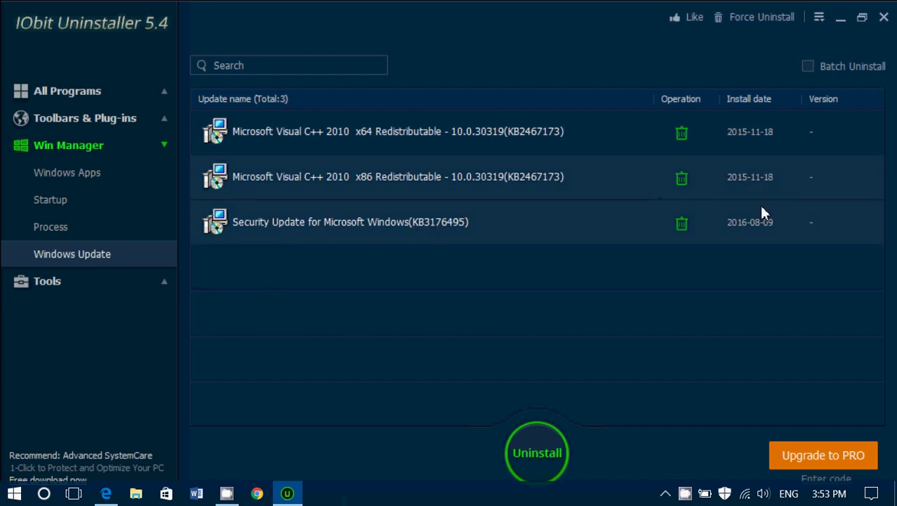
click(130, 280)
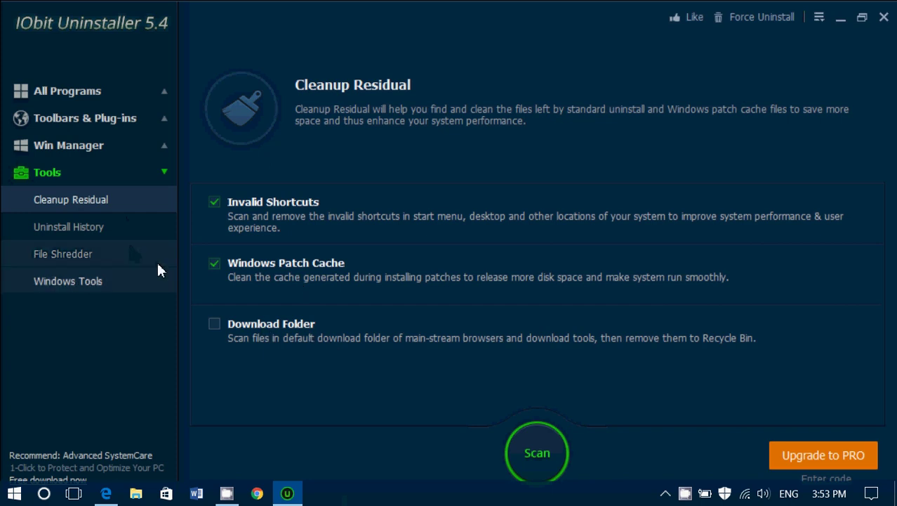
View Uninstall History and File Shredder, ending on the seven Windows Tools utilities
click(106, 229)
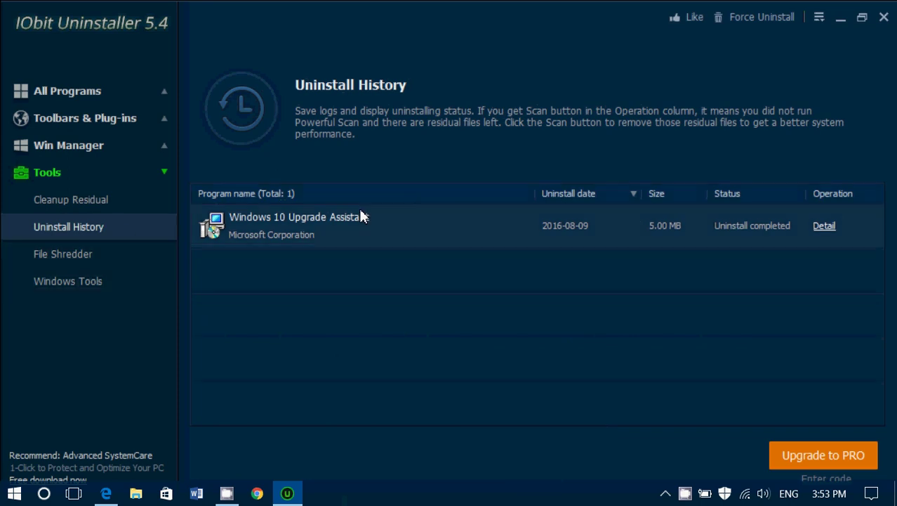
click(106, 256)
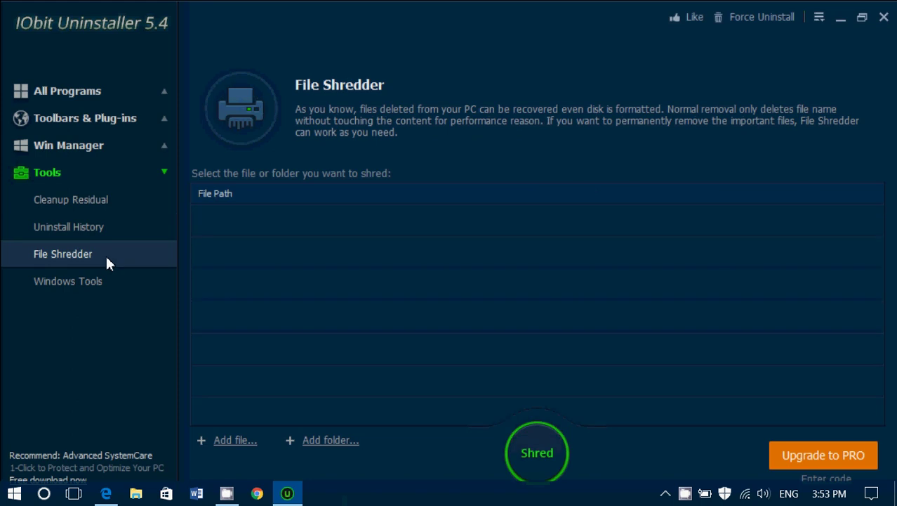
click(108, 283)
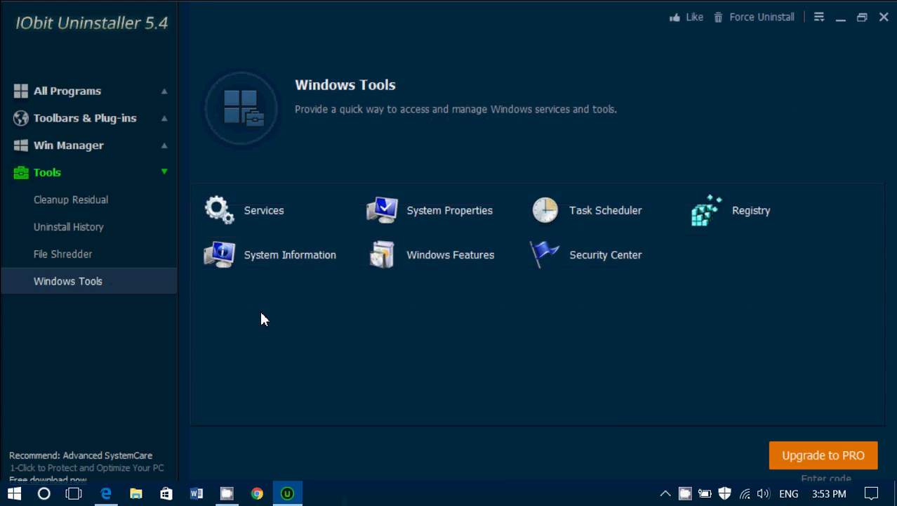
Go back to All Programs, listing 44 programs headed by DuOS at 1.01 GB
click(75, 89)
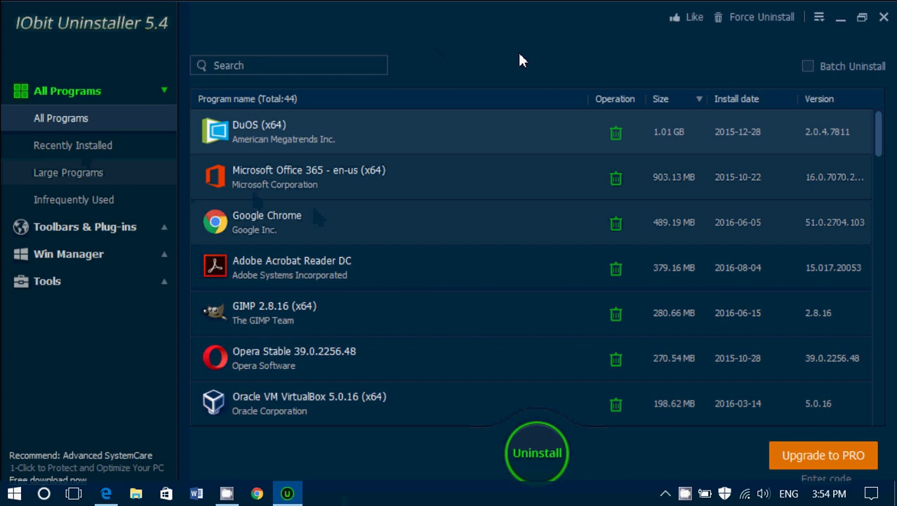
scroll(481, 190, down, 5)
scroll(482, 189, up, 5)
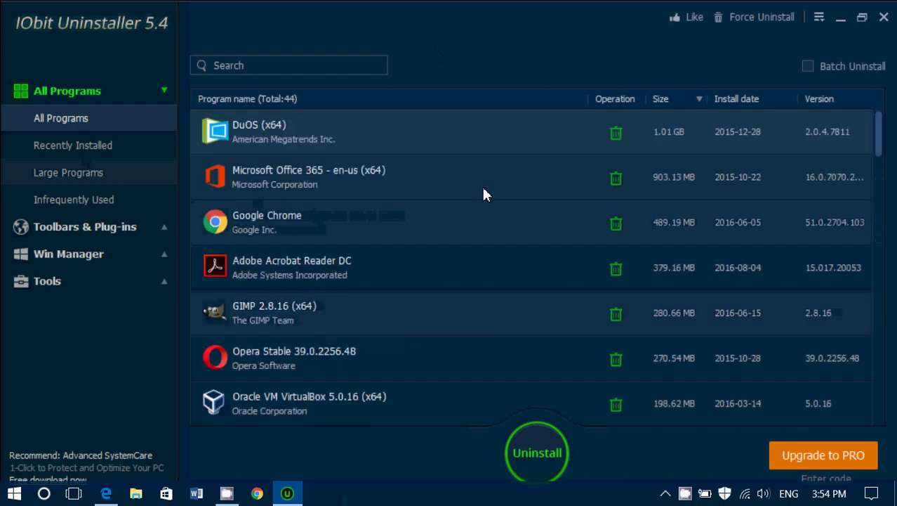
drag(469, 36, 472, 46)
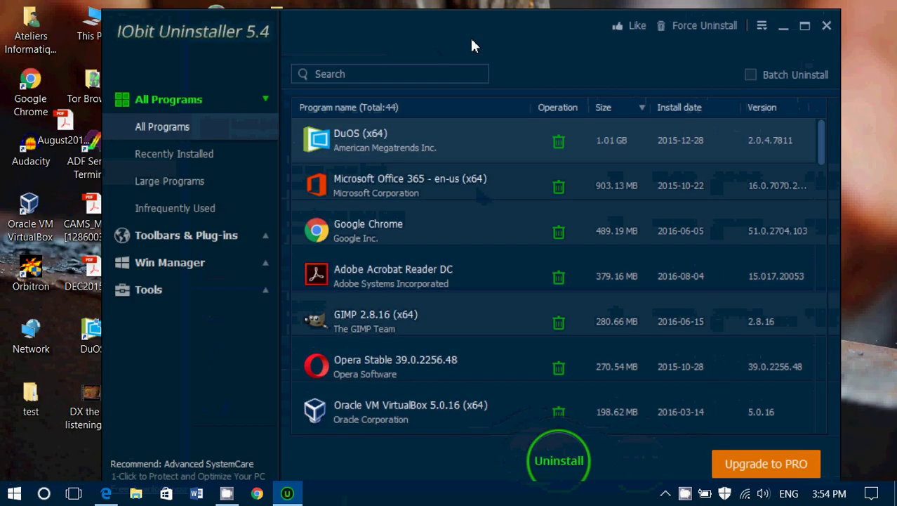
click(805, 26)
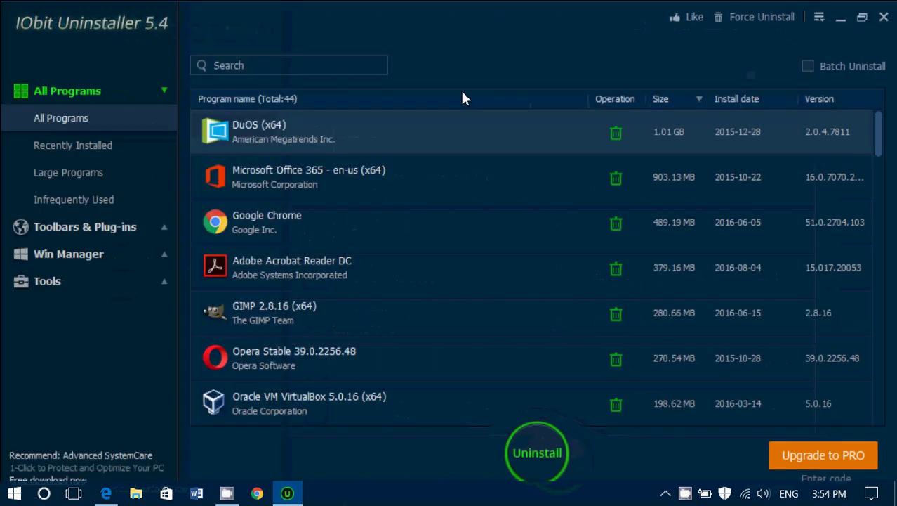
Bring Edge forward on the IObit Uninstaller 5 page and copy its URL
click(106, 493)
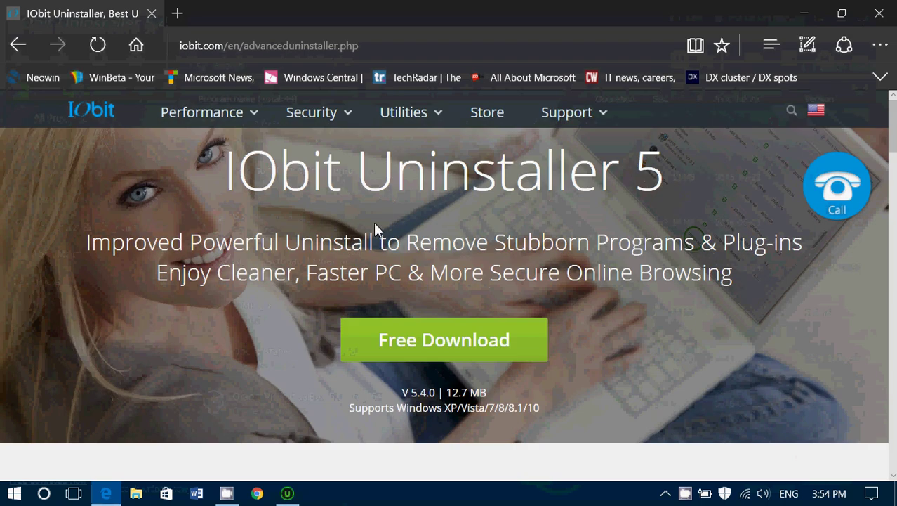
click(347, 44)
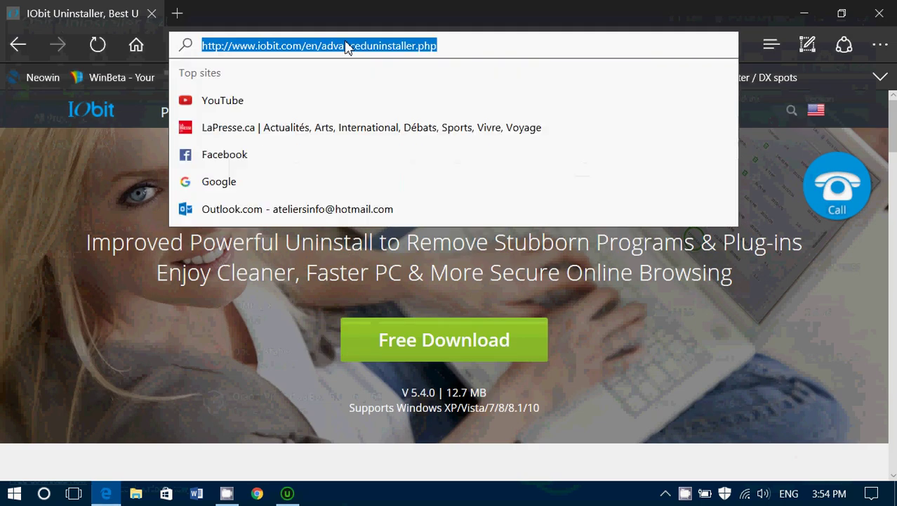
right_click(347, 45)
click(344, 87)
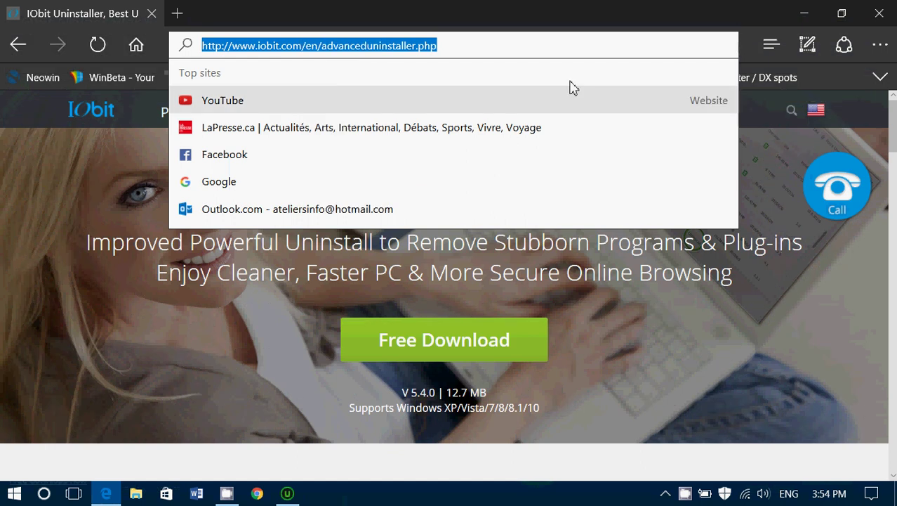
click(773, 322)
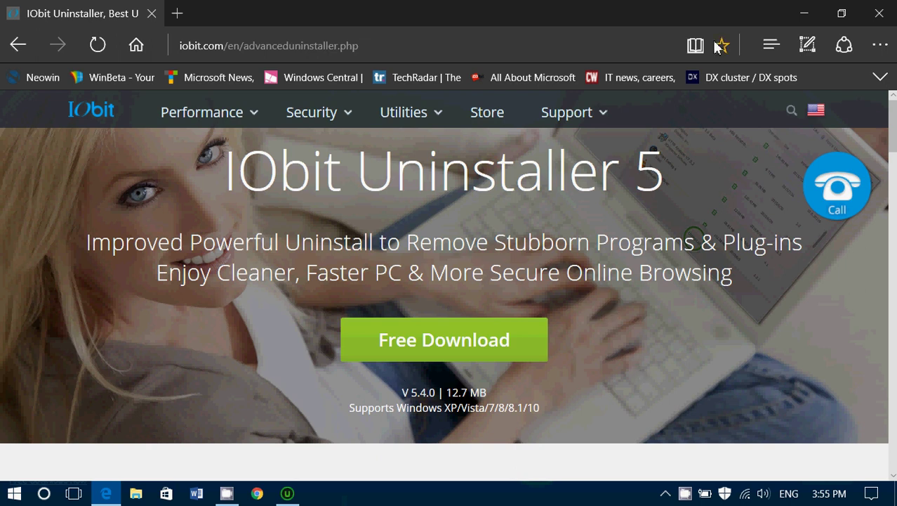
Minimize Edge and maximize the IObit Uninstaller window on the All Programs list
click(802, 14)
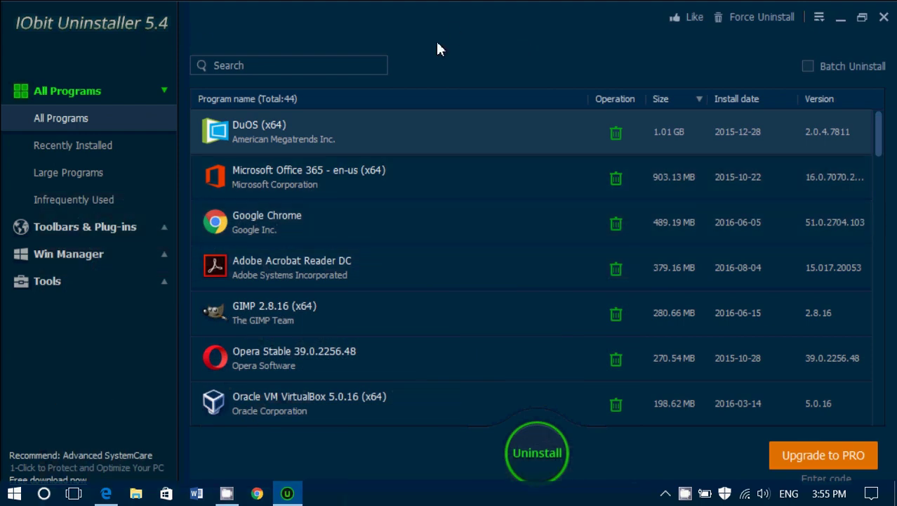
click(819, 17)
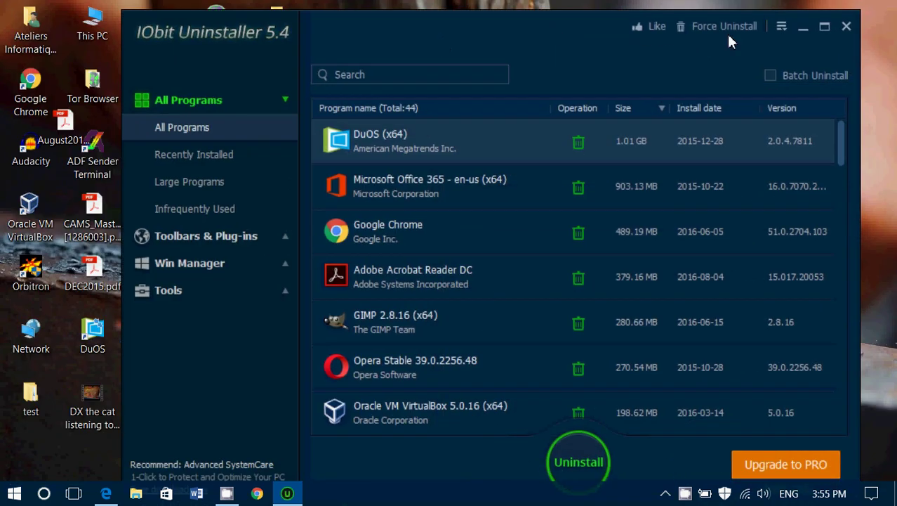
click(826, 30)
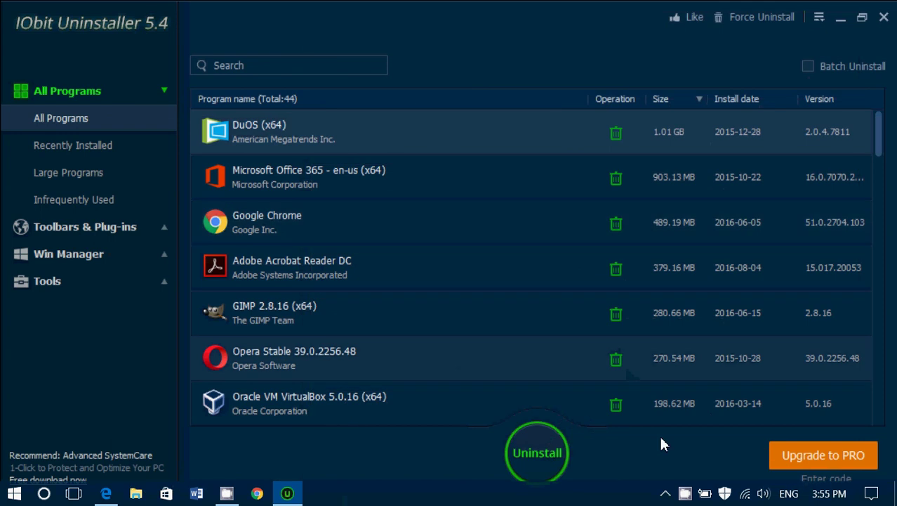
click(685, 493)
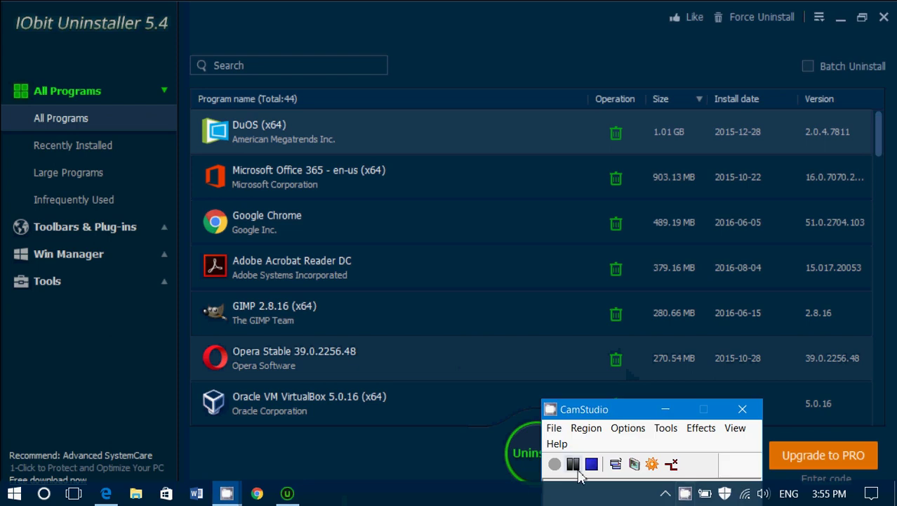